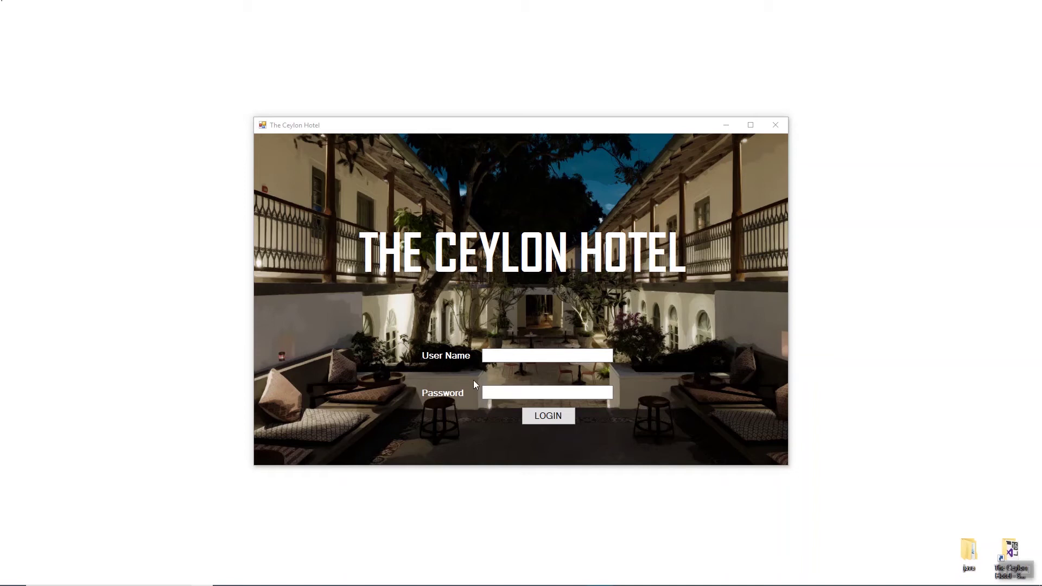
Step: Enter the staff user name and password on the login screen
{"action": "left_click", "coordinate": [504, 356]}
{"action": "type", "text": "123abc"}
{"action": "left_click", "coordinate": [503, 393]}
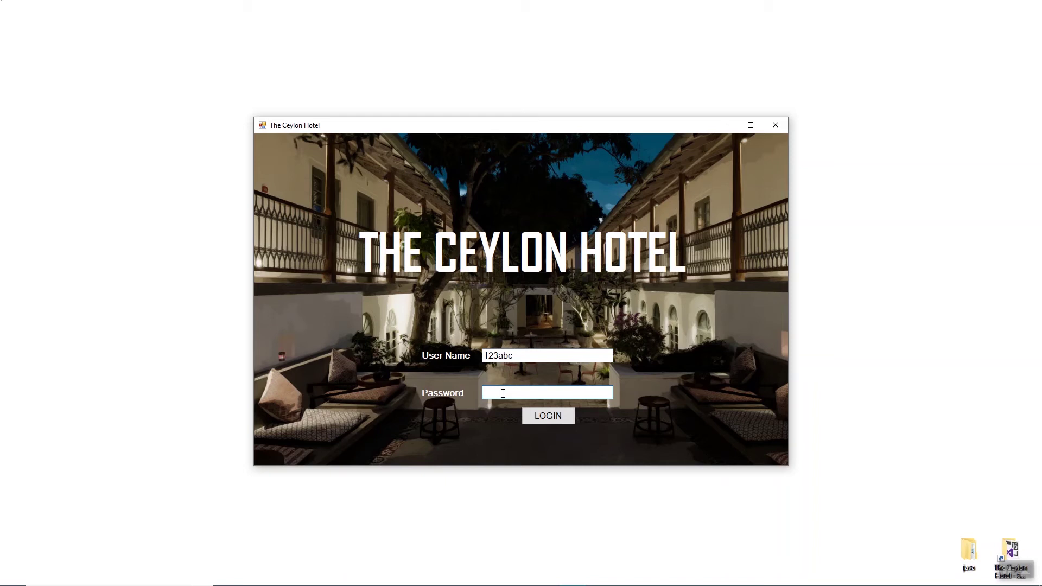
{"action": "type", "text": "123abc"}
Step: Log in to reach the HOME window
{"action": "left_click", "coordinate": [549, 417]}
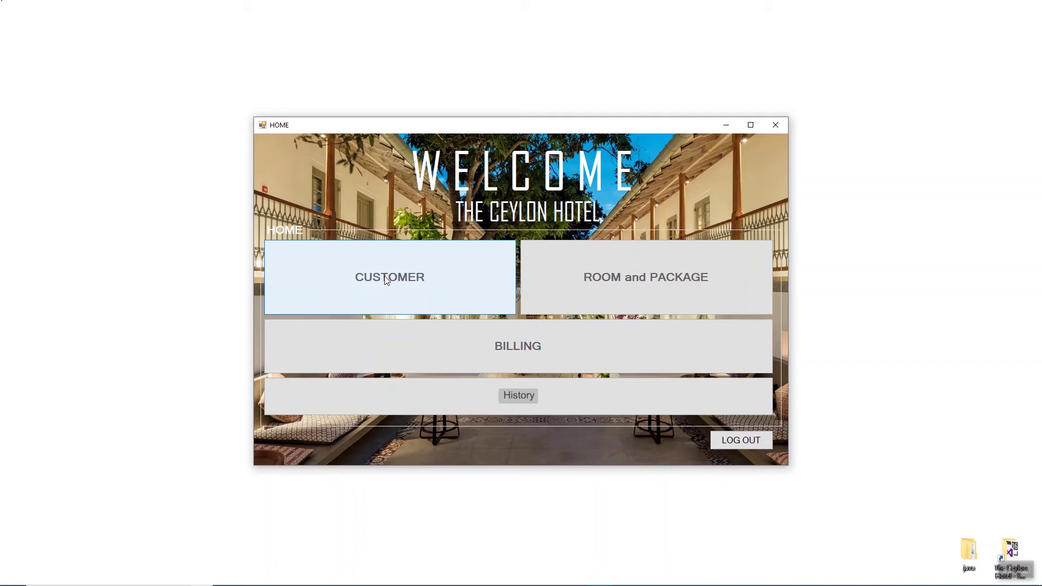
Step: Open the Customer form from HOME and move it to the screen centre
{"action": "left_click", "coordinate": [385, 276]}
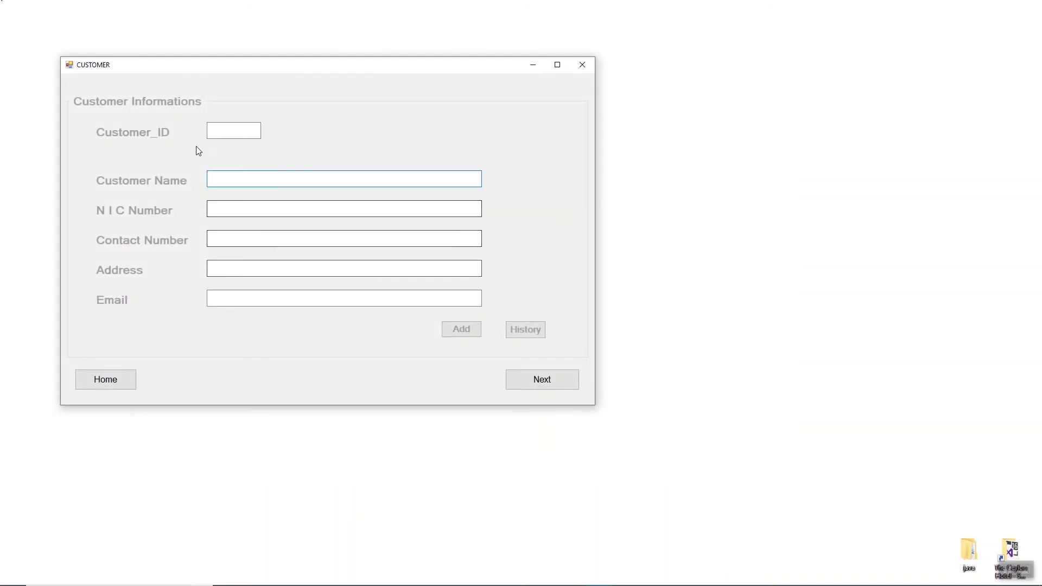
{"action": "left_click_drag", "start_coordinate": [226, 66], "coordinate": [405, 82]}
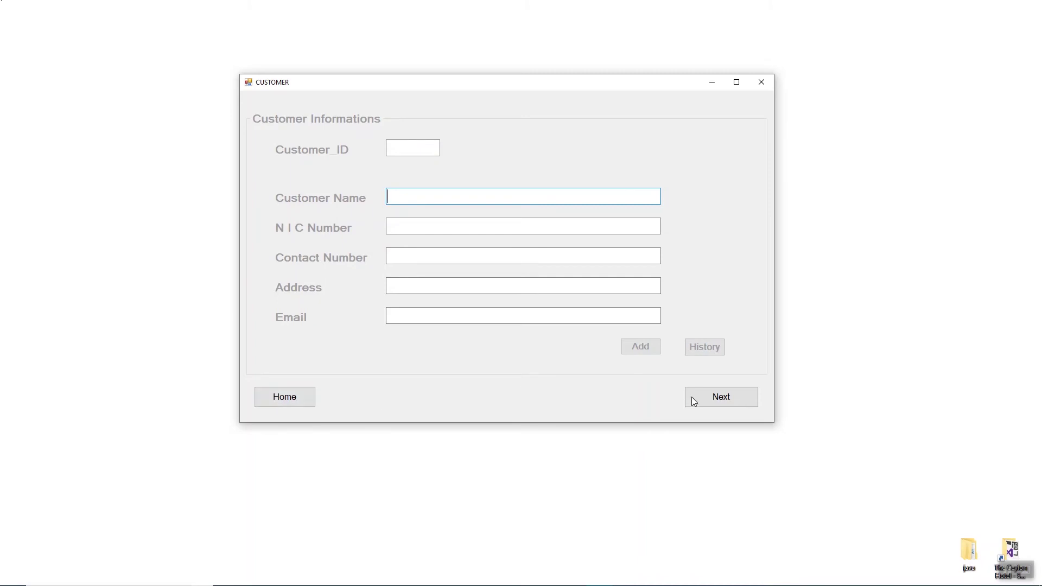
{"action": "left_click", "coordinate": [417, 149]}
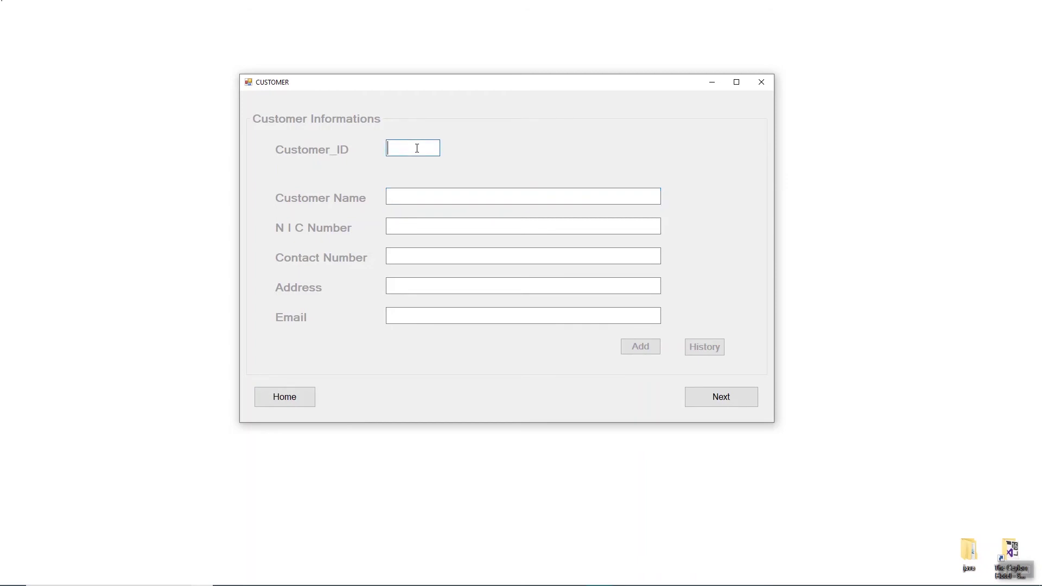
Step: Enter Customer_ID 2 with the customer's name, NIC number and contact number
{"action": "type", "text": "2"}
{"action": "left_click", "coordinate": [415, 199]}
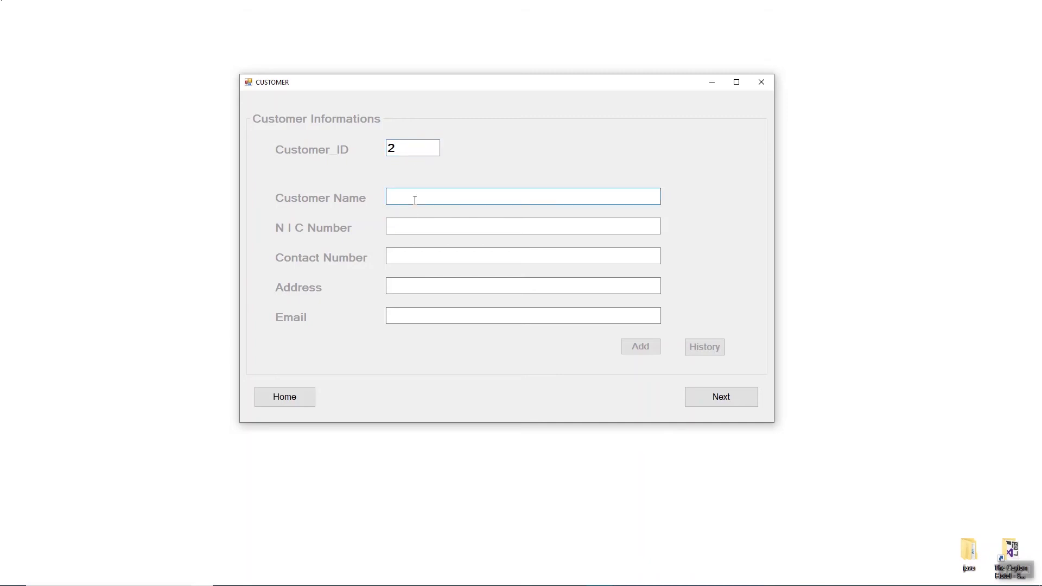
{"action": "left_click", "coordinate": [410, 229]}
{"action": "left_click", "coordinate": [433, 256]}
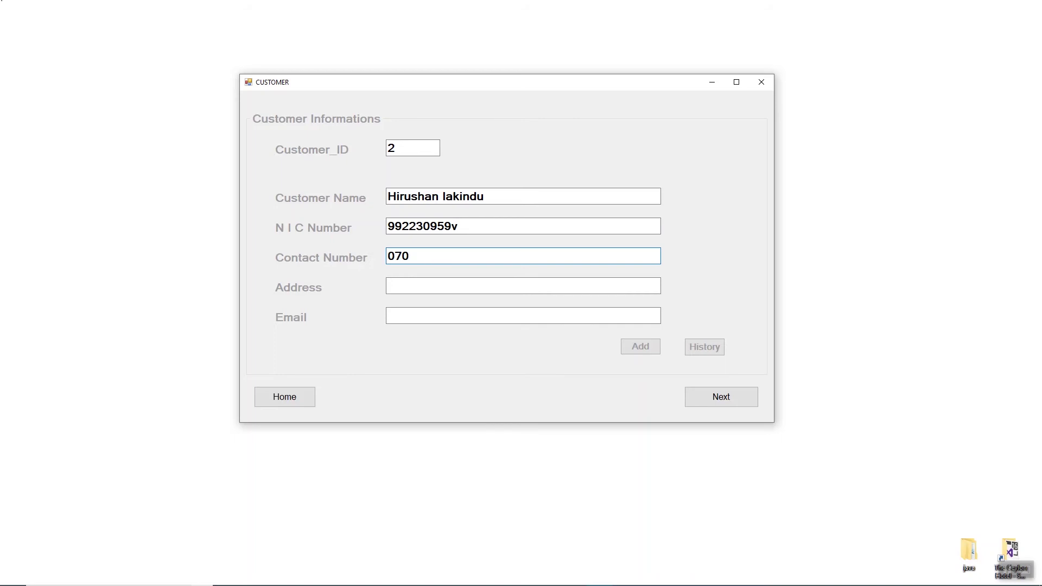
Step: Fill in the customer's address and email, then add the record and confirm
{"action": "left_click", "coordinate": [431, 285]}
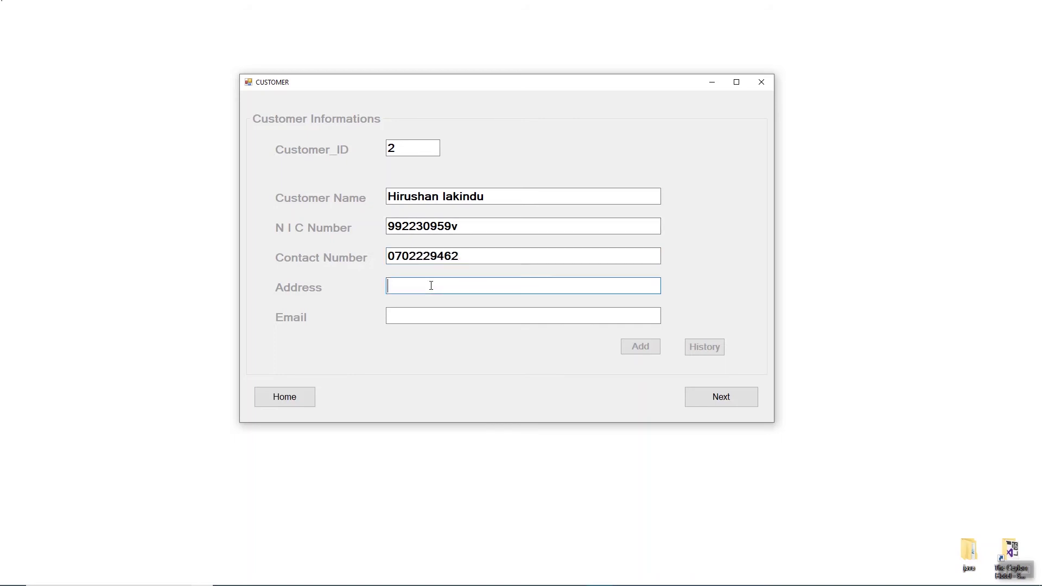
{"action": "key", "text": "ctrl+Left"}
{"action": "key", "text": "Left"}
{"action": "type", "text": ","}
{"action": "left_click", "coordinate": [420, 316]}
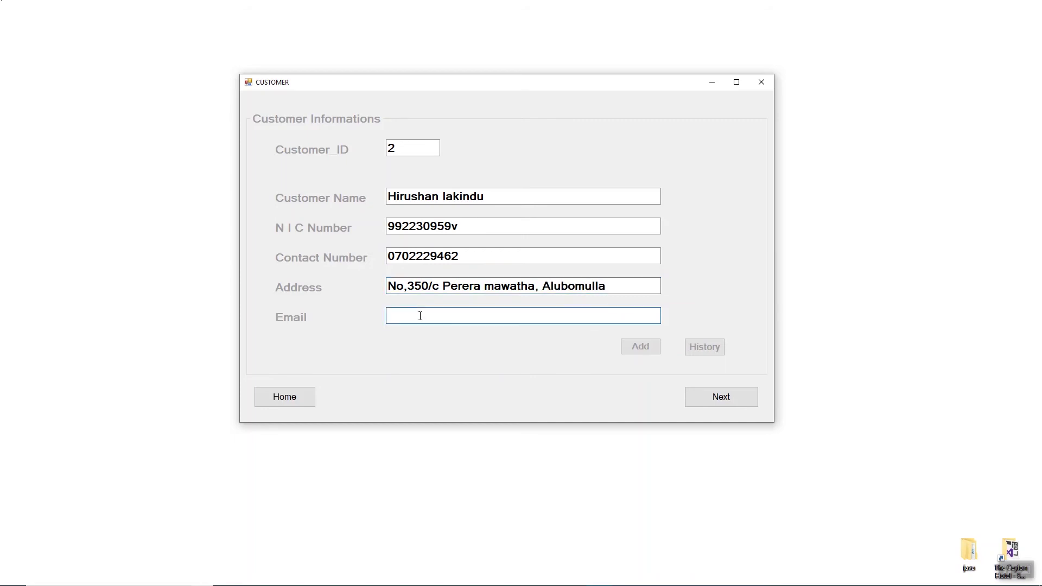
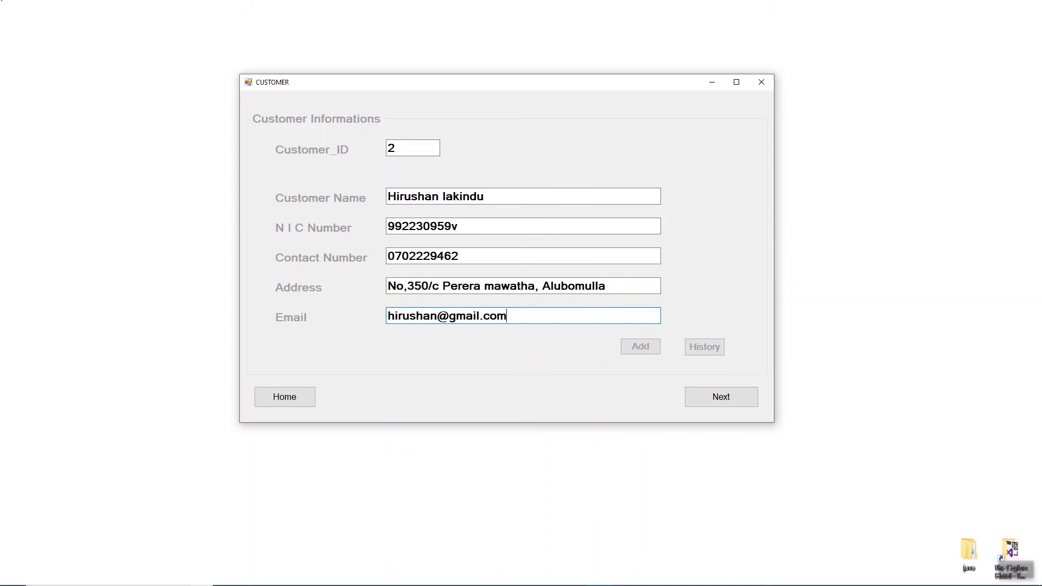
{"action": "left_click", "coordinate": [643, 350]}
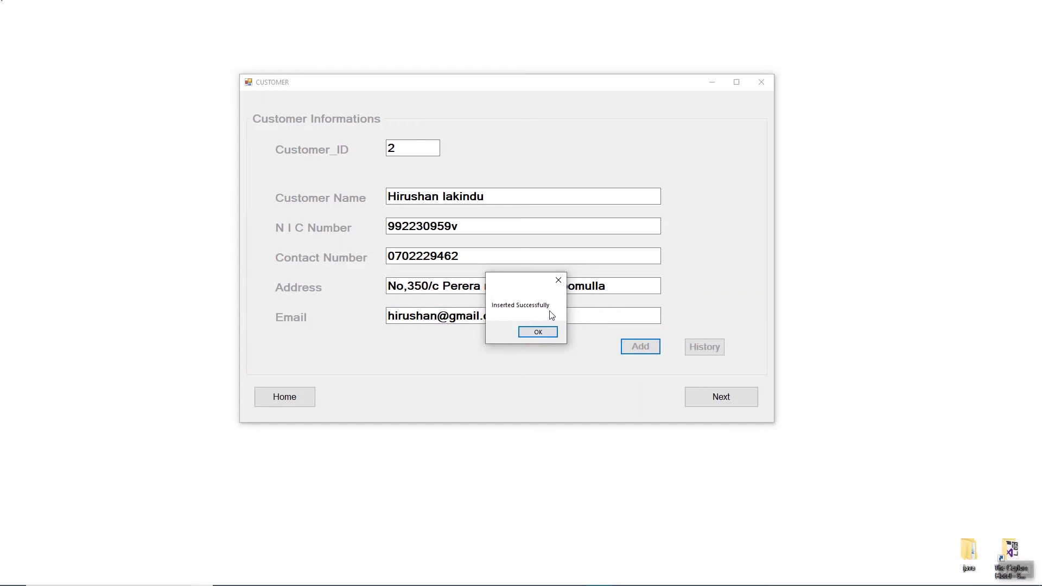
{"action": "left_click", "coordinate": [544, 333]}
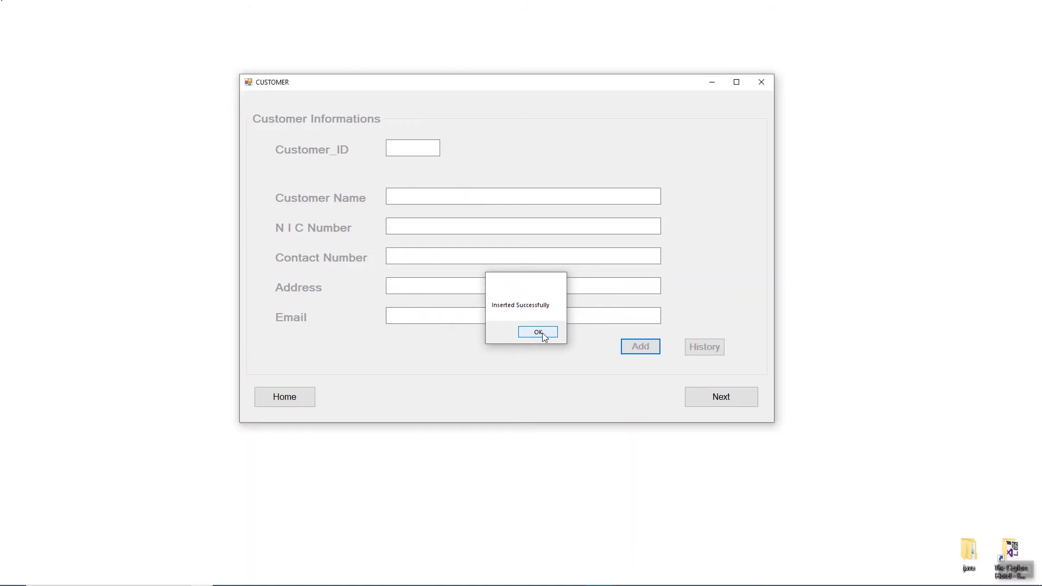
Step: On the room form, enter room 2 for customer 2 as a single A/C room with hot water
{"action": "left_click", "coordinate": [730, 401]}
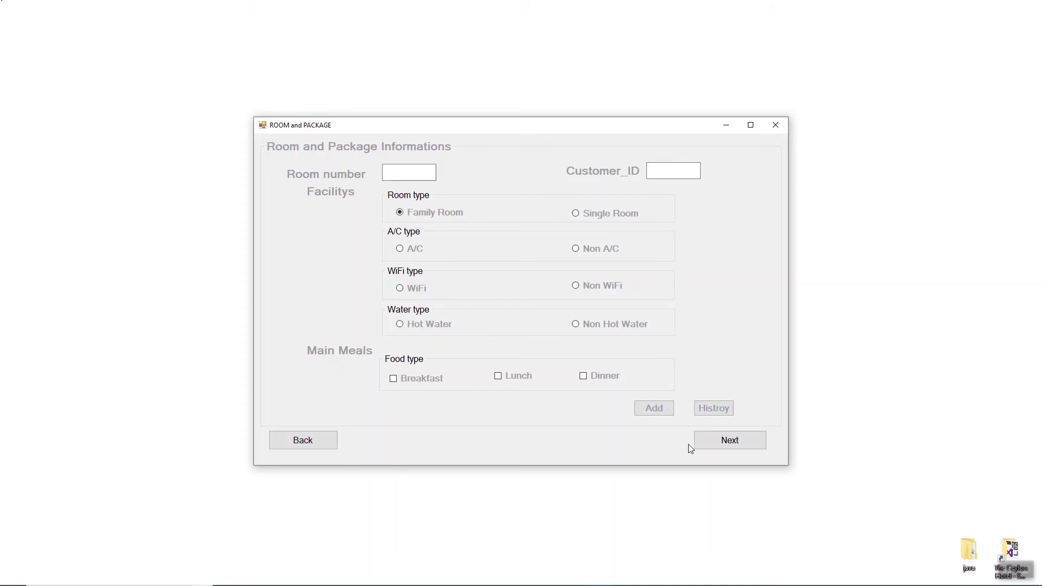
{"action": "left_click", "coordinate": [404, 174]}
{"action": "type", "text": "2"}
{"action": "key", "text": "Tab"}
{"action": "type", "text": "2"}
{"action": "left_click", "coordinate": [576, 214]}
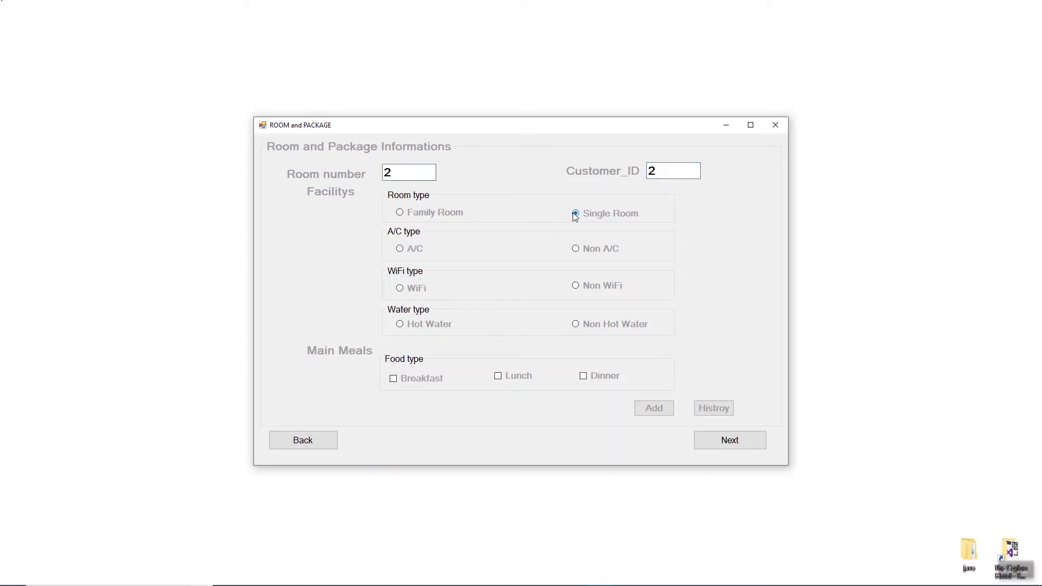
{"action": "left_click", "coordinate": [400, 249]}
{"action": "left_click", "coordinate": [402, 324]}
Step: Include breakfast, lunch and dinner in the package and save the room record
{"action": "left_click", "coordinate": [394, 380]}
{"action": "left_click", "coordinate": [498, 377]}
{"action": "left_click", "coordinate": [584, 376]}
{"action": "left_click", "coordinate": [655, 409]}
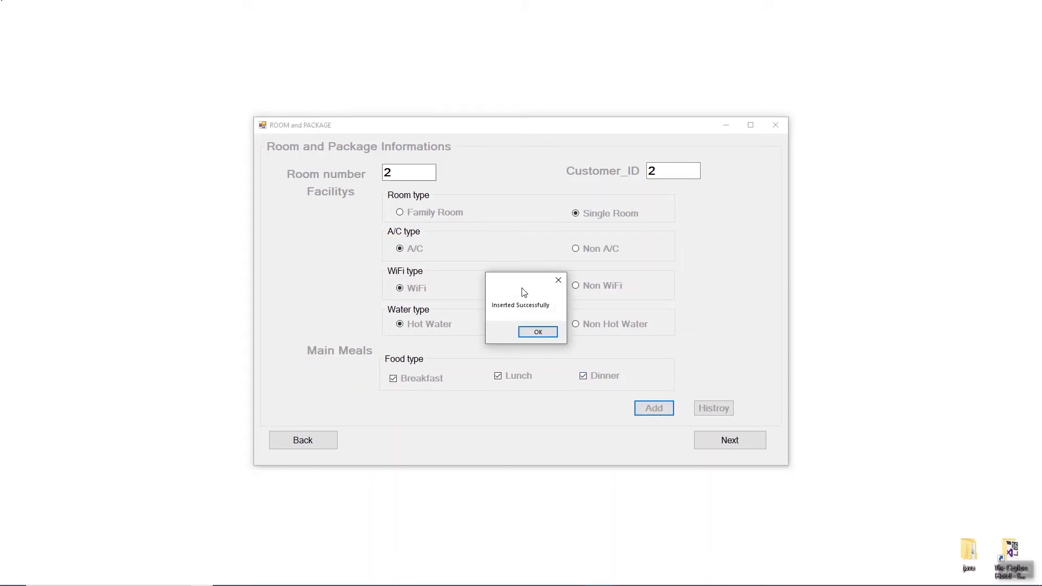
{"action": "left_click", "coordinate": [547, 333]}
{"action": "left_click", "coordinate": [735, 446]}
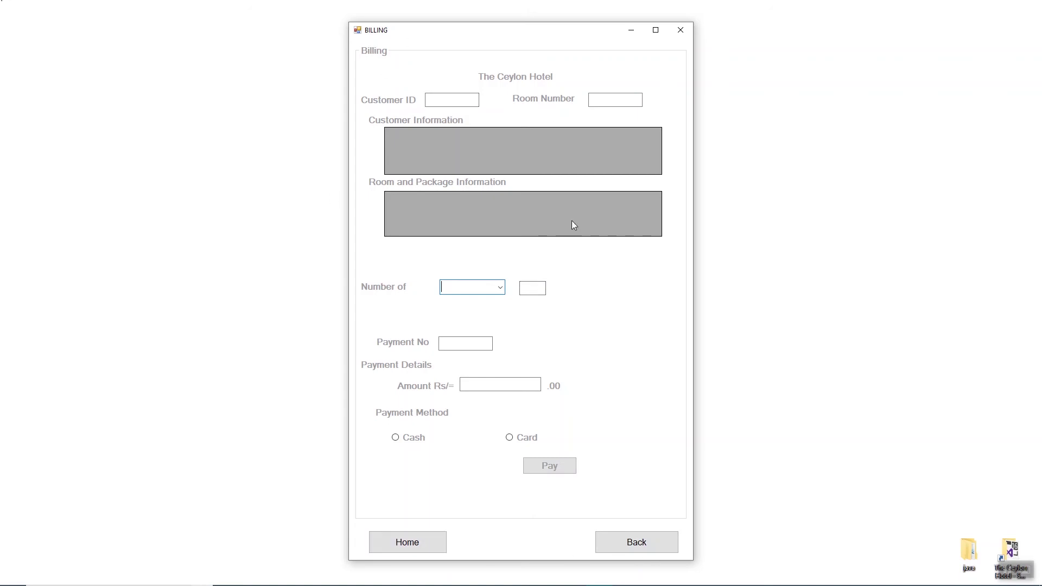
Step: Bill customer 2 for room 2, charged by the Day
{"action": "left_click", "coordinate": [446, 100]}
{"action": "type", "text": "2"}
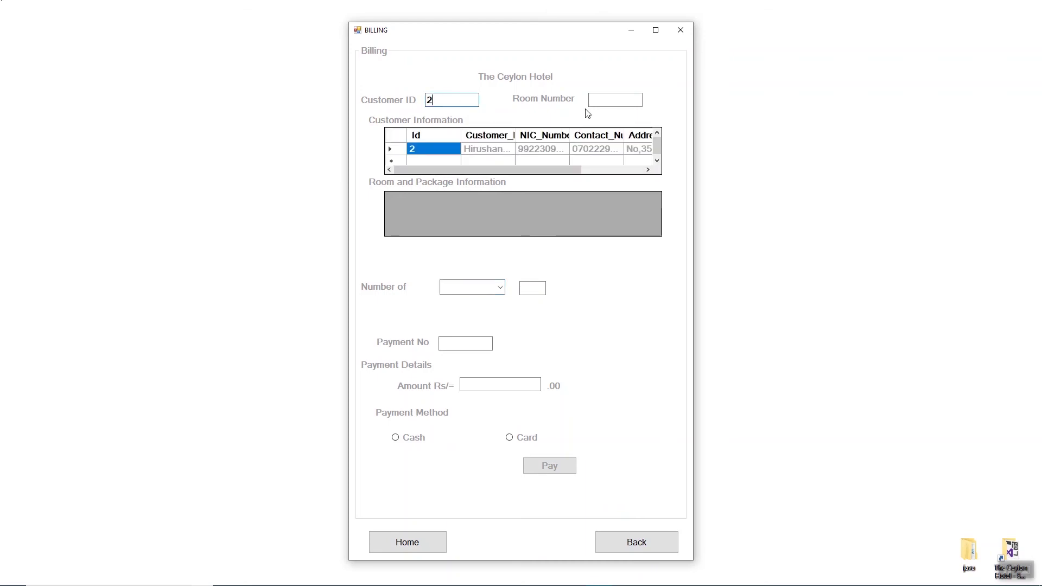
{"action": "left_click", "coordinate": [607, 102]}
{"action": "type", "text": "2"}
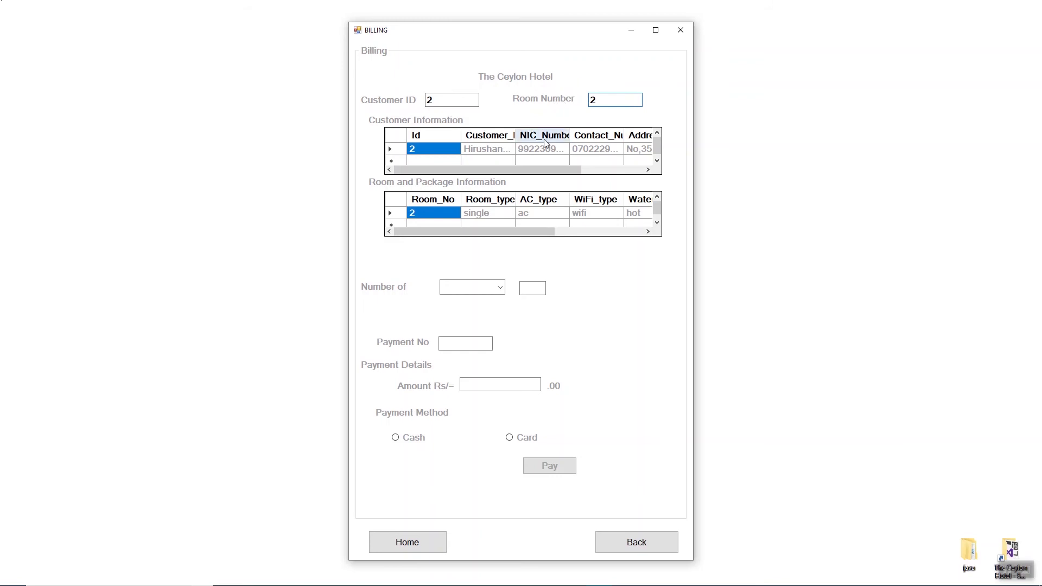
{"action": "left_click", "coordinate": [472, 287]}
{"action": "left_click", "coordinate": [478, 298]}
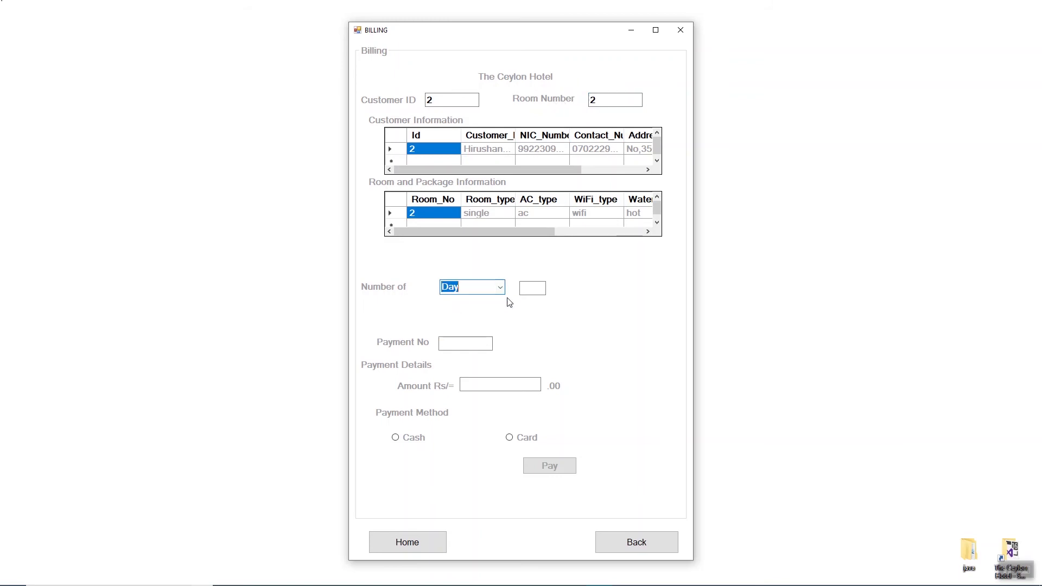
{"action": "left_click", "coordinate": [526, 289]}
Step: Record payment 2 of 5000 in cash, then return to the home screen
{"action": "left_click", "coordinate": [451, 344]}
{"action": "type", "text": "2"}
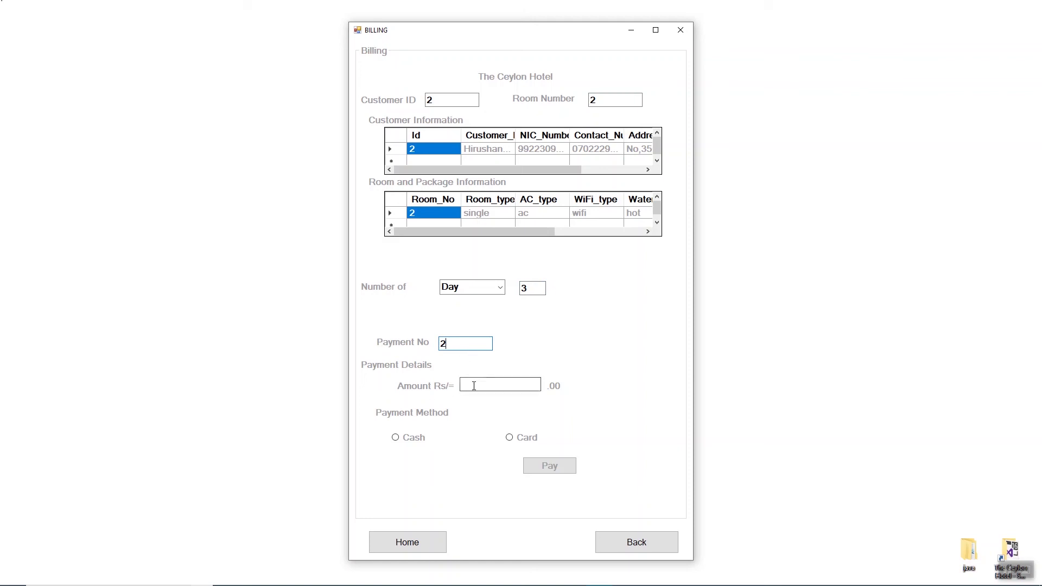
{"action": "left_click", "coordinate": [489, 389]}
{"action": "left_click", "coordinate": [396, 437]}
{"action": "left_click", "coordinate": [555, 462]}
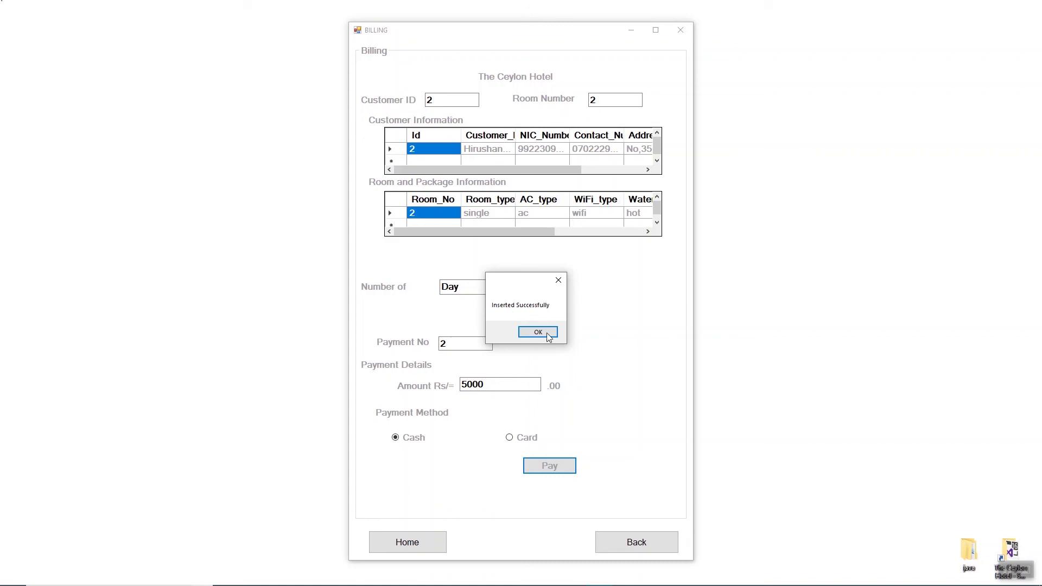
{"action": "left_click", "coordinate": [545, 336]}
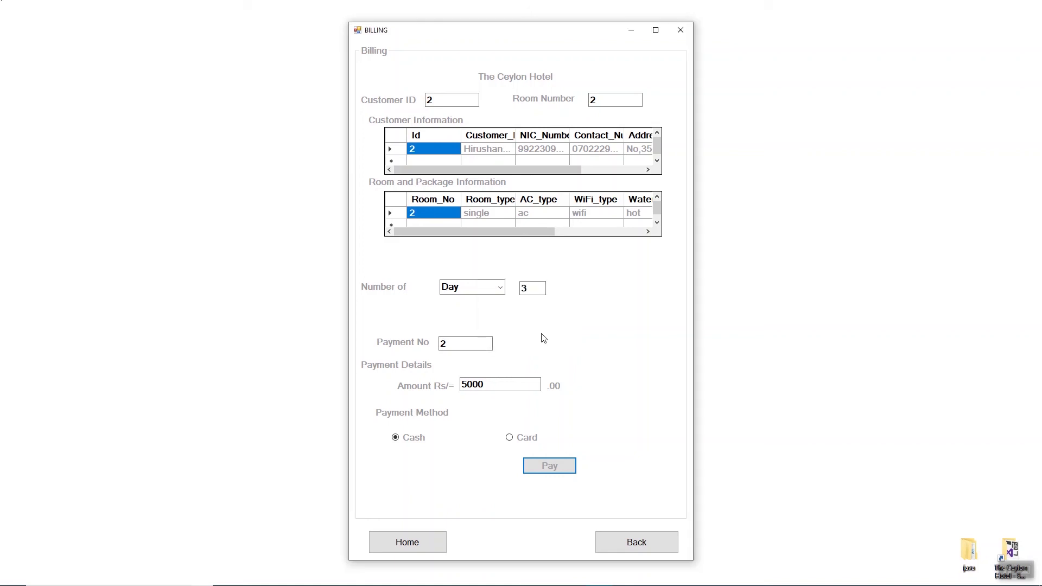
{"action": "left_click", "coordinate": [419, 544]}
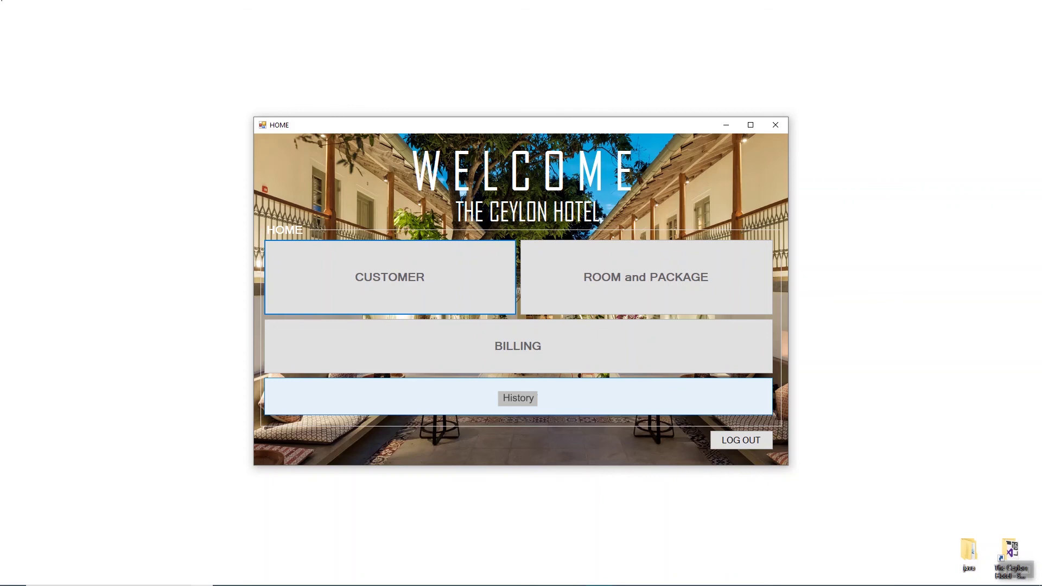
Step: Open the History window listing customer, room and payment records
{"action": "left_click", "coordinate": [520, 398]}
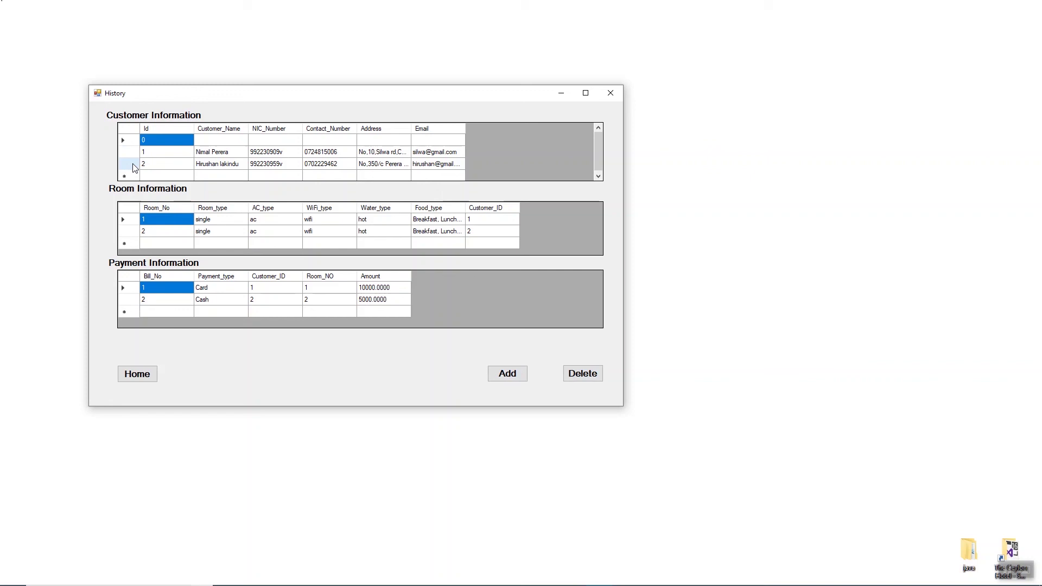
Step: Select customer record 1 in History, delete it and confirm
{"action": "left_click", "coordinate": [124, 152]}
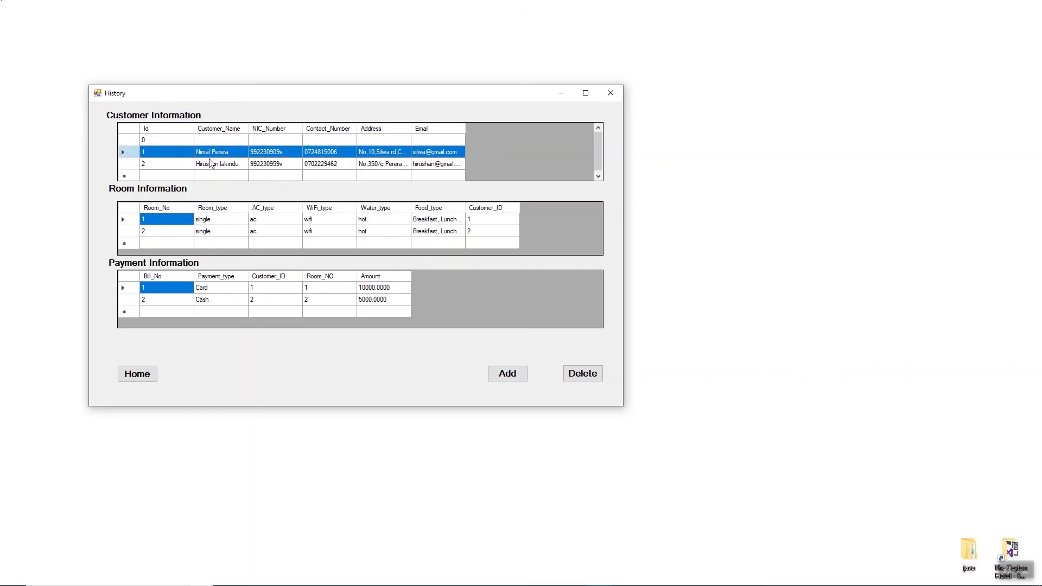
{"action": "left_click", "coordinate": [588, 378]}
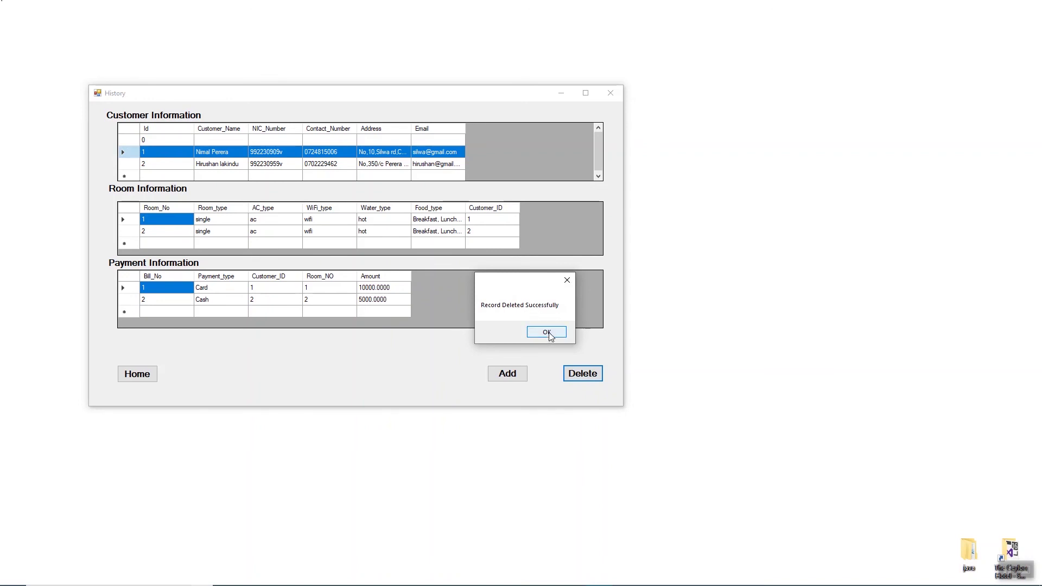
{"action": "left_click", "coordinate": [548, 333]}
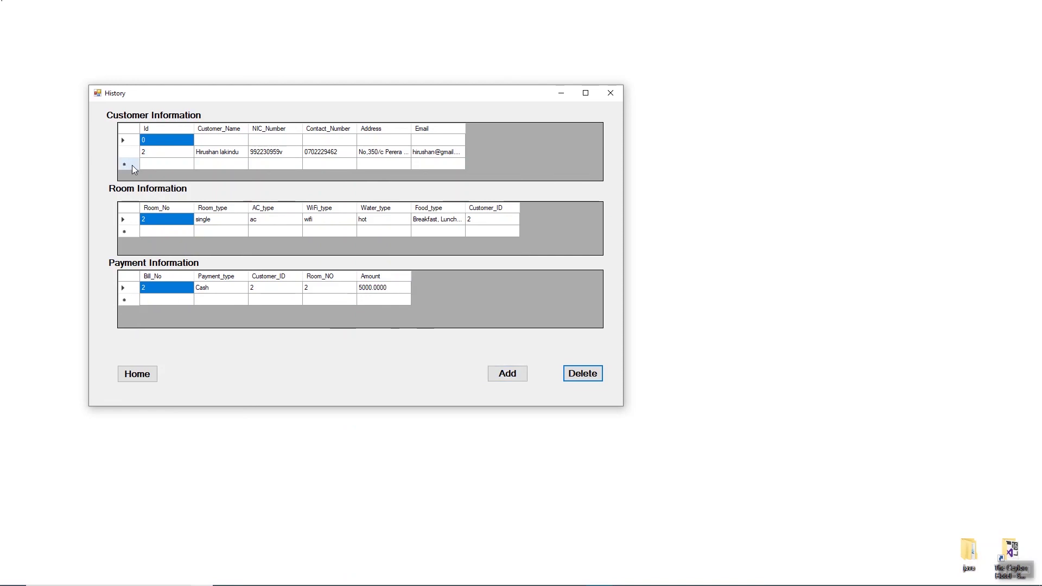
Step: Start a new customer row with Id 3, the customer's name and NIC number
{"action": "left_click", "coordinate": [149, 161]}
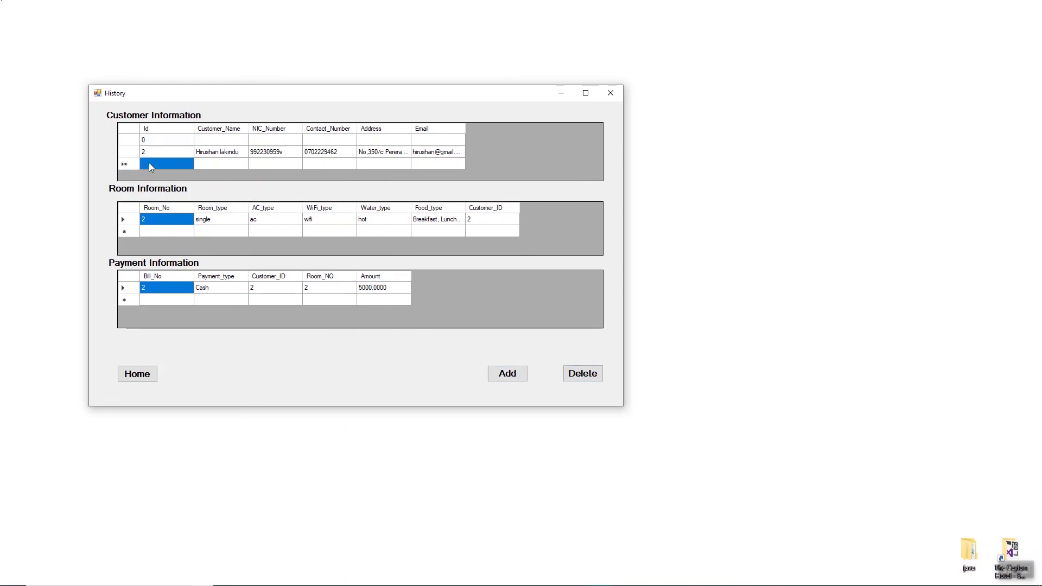
{"action": "left_click", "coordinate": [149, 159]}
{"action": "type", "text": "3"}
{"action": "left_click", "coordinate": [220, 165]}
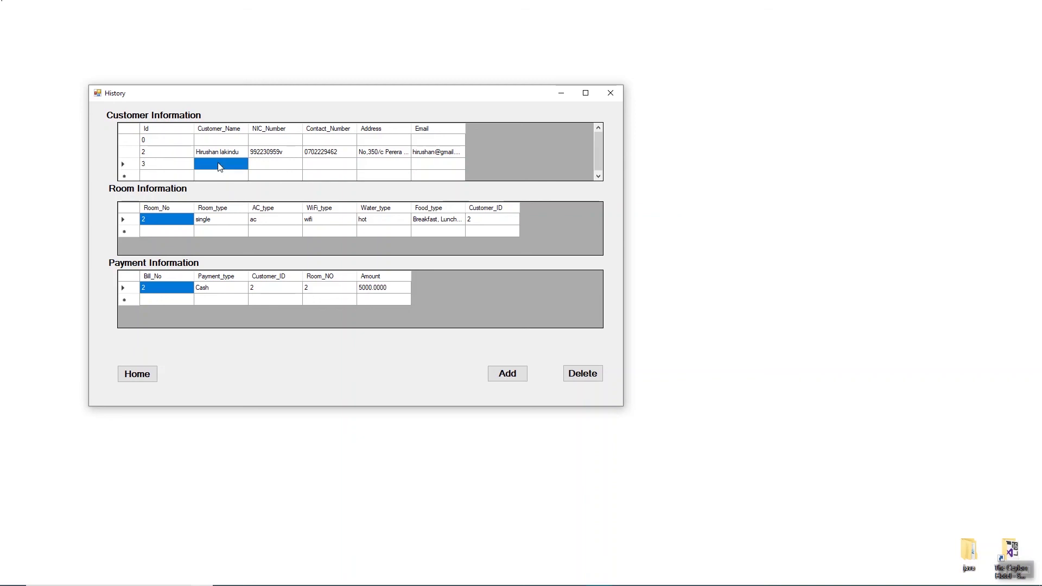
{"action": "left_click", "coordinate": [219, 164]}
{"action": "type", "text": "kumara"}
{"action": "left_click", "coordinate": [269, 163]}
Step: Fill in the new row's contact number, address and email, then try saving with Add
{"action": "left_click", "coordinate": [320, 164]}
{"action": "left_click", "coordinate": [319, 164]}
{"action": "left_click", "coordinate": [385, 164]}
{"action": "left_click", "coordinate": [430, 163]}
{"action": "left_click", "coordinate": [431, 164]}
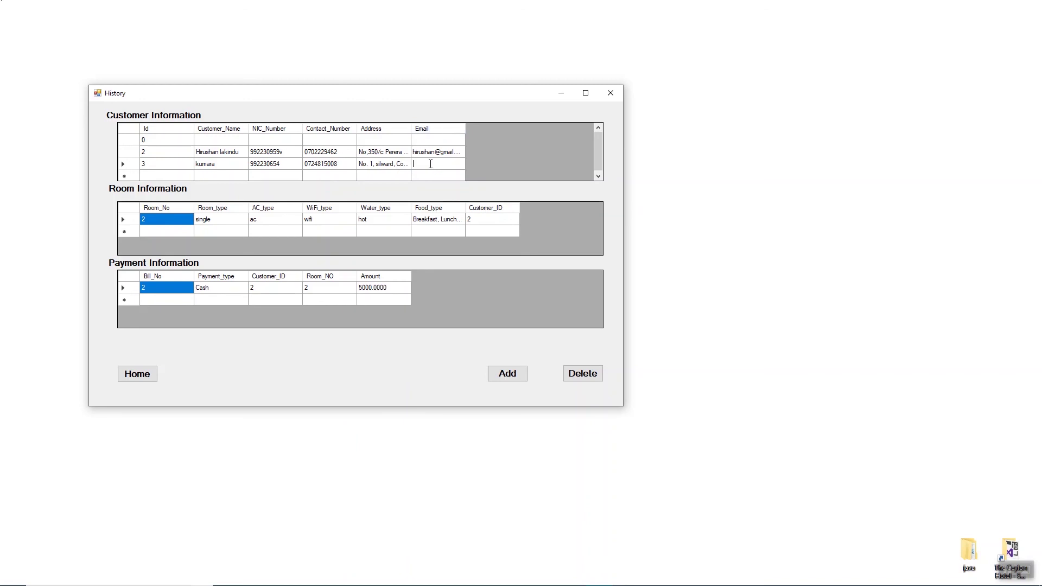
{"action": "left_click", "coordinate": [507, 373]}
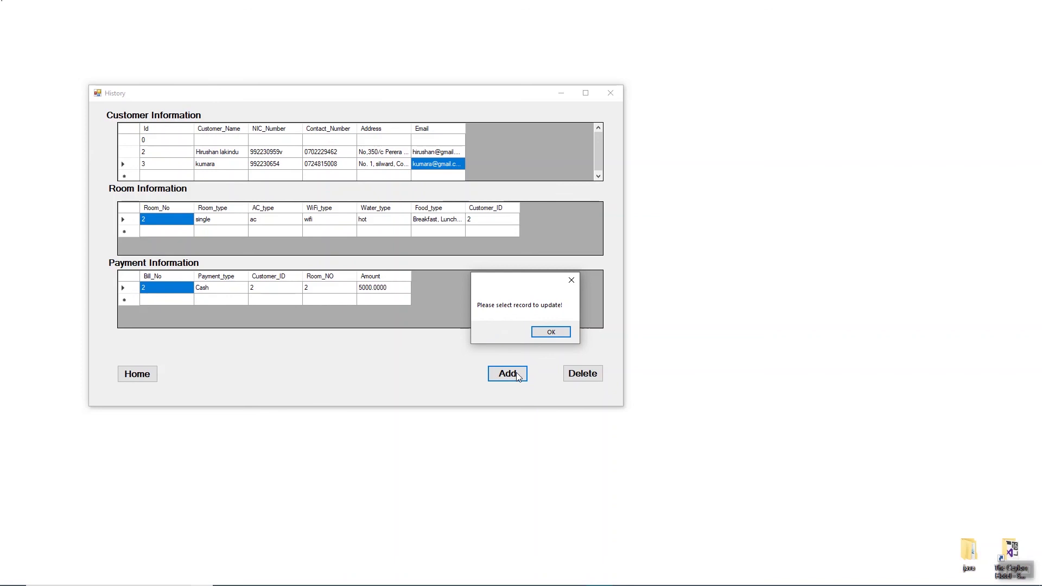
{"action": "left_click", "coordinate": [552, 331]}
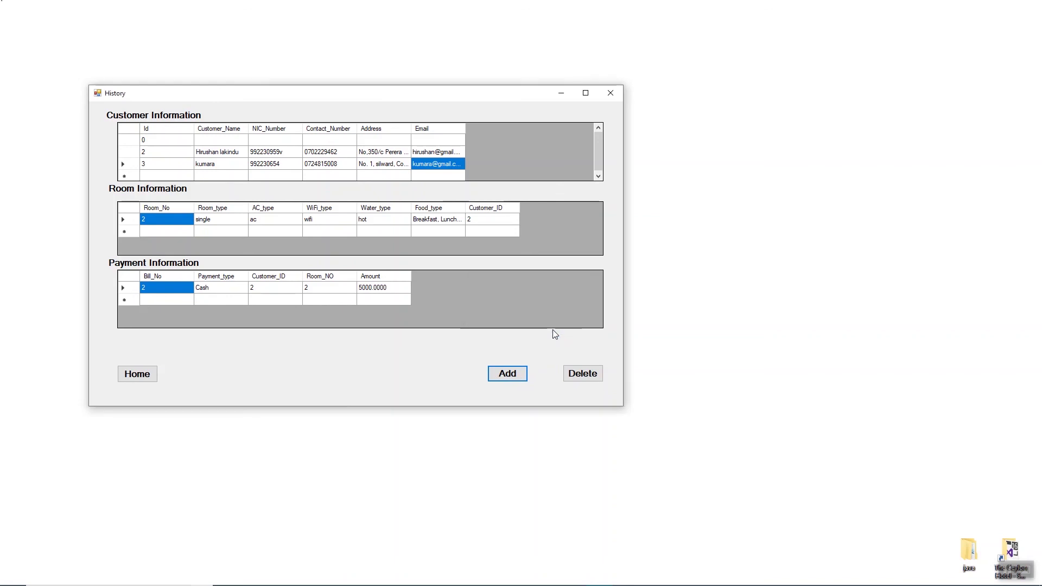
Step: Type a room 3 row (single ac wifi, hot, Breakfast) for customer 3 and try saving it
{"action": "left_click", "coordinate": [128, 230]}
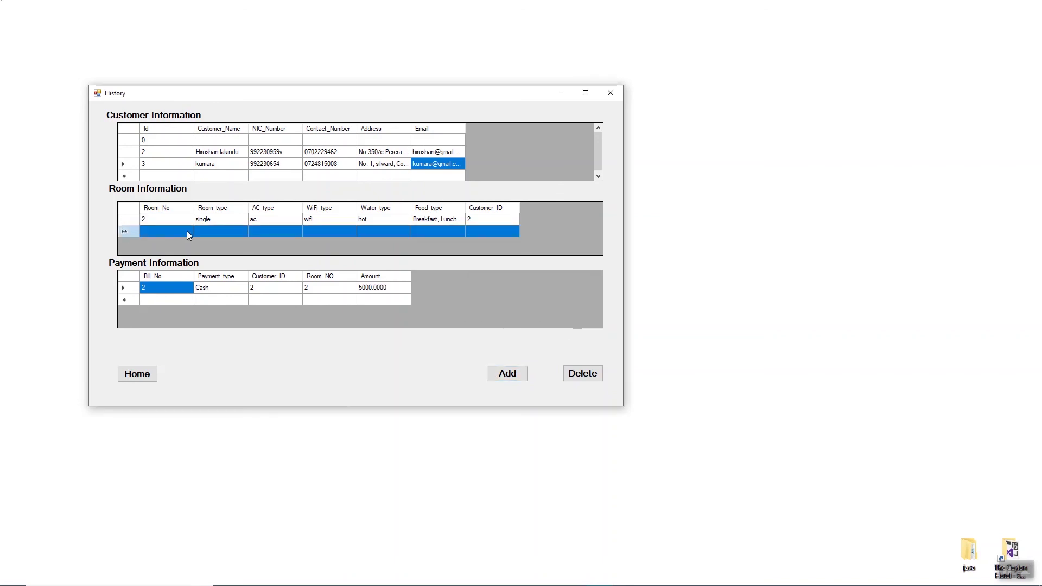
{"action": "left_click", "coordinate": [161, 235]}
{"action": "type", "text": "3"}
{"action": "left_click", "coordinate": [218, 232]}
{"action": "type", "text": "single ac "}
{"action": "type", "text": "wifi"}
{"action": "key", "text": "Tab"}
{"action": "type", "text": "hotBreakfast"}
{"action": "key", "text": "Tab"}
{"action": "type", "text": "3"}
{"action": "left_click", "coordinate": [508, 373]}
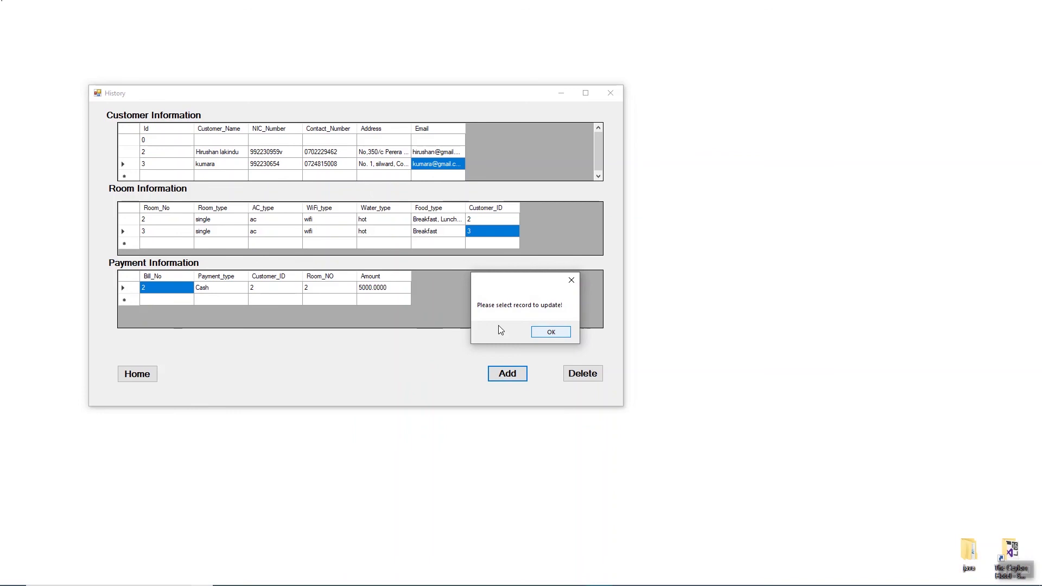
{"action": "key", "text": "Return"}
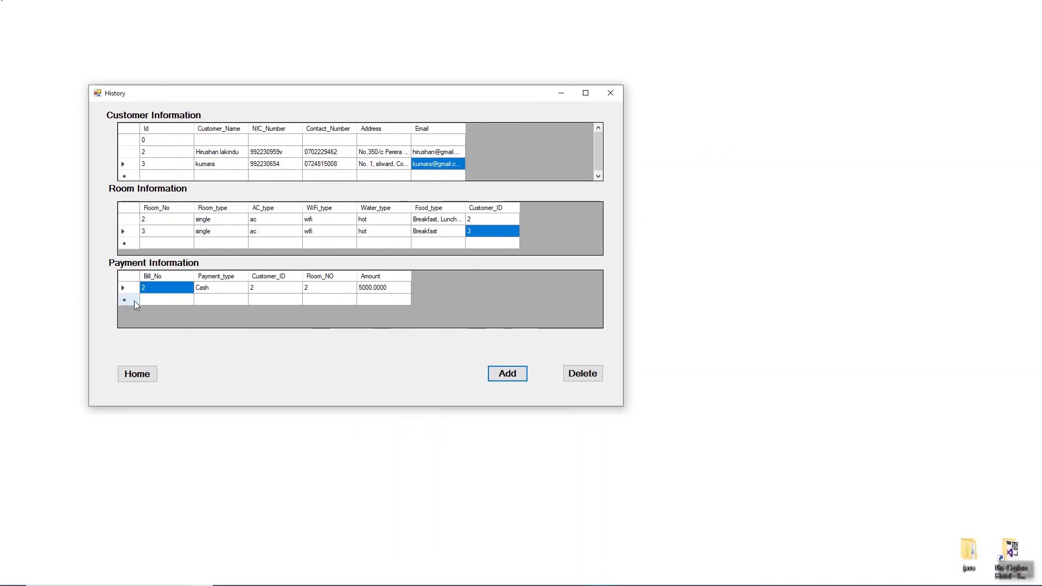
{"action": "left_click", "coordinate": [135, 301]}
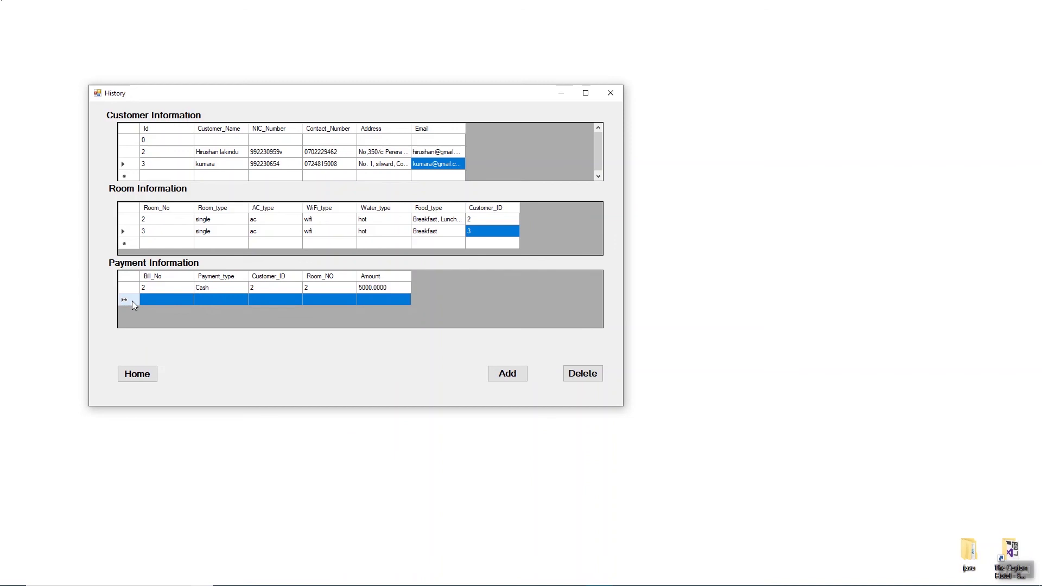
Step: Enter payment row bill 3, Cash, customer 3, room 3, amount 6000, and save it
{"action": "left_click", "coordinate": [155, 301]}
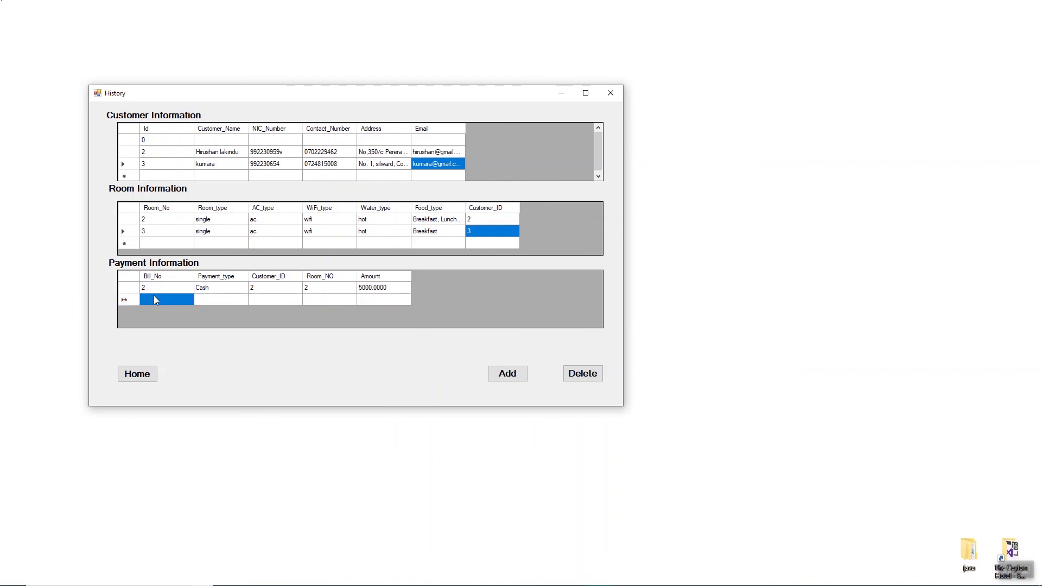
{"action": "left_click", "coordinate": [156, 300]}
{"action": "type", "text": "3"}
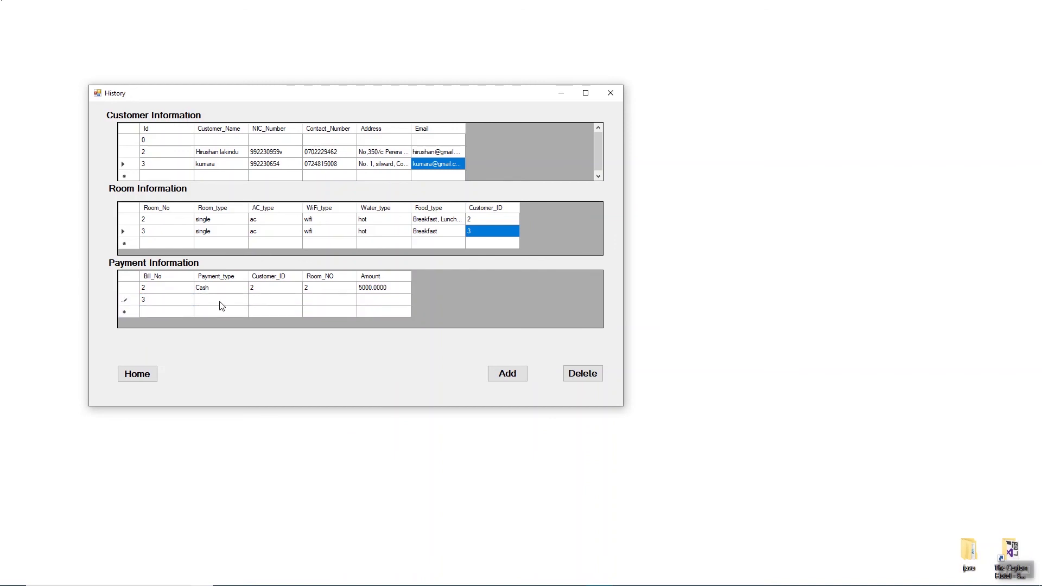
{"action": "type", "text": "sh"}
{"action": "key", "text": "Tab"}
{"action": "type", "text": "3"}
{"action": "key", "text": "Tab"}
{"action": "type", "text": "3"}
{"action": "key", "text": "Tab"}
{"action": "type", "text": "6000"}
{"action": "left_click", "coordinate": [506, 373]}
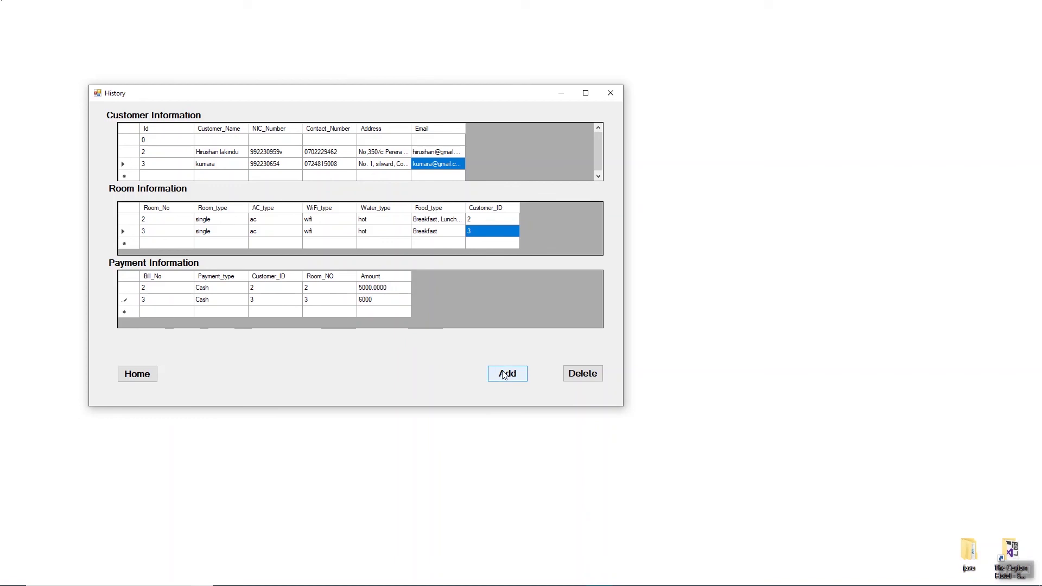
{"action": "left_click", "coordinate": [565, 332]}
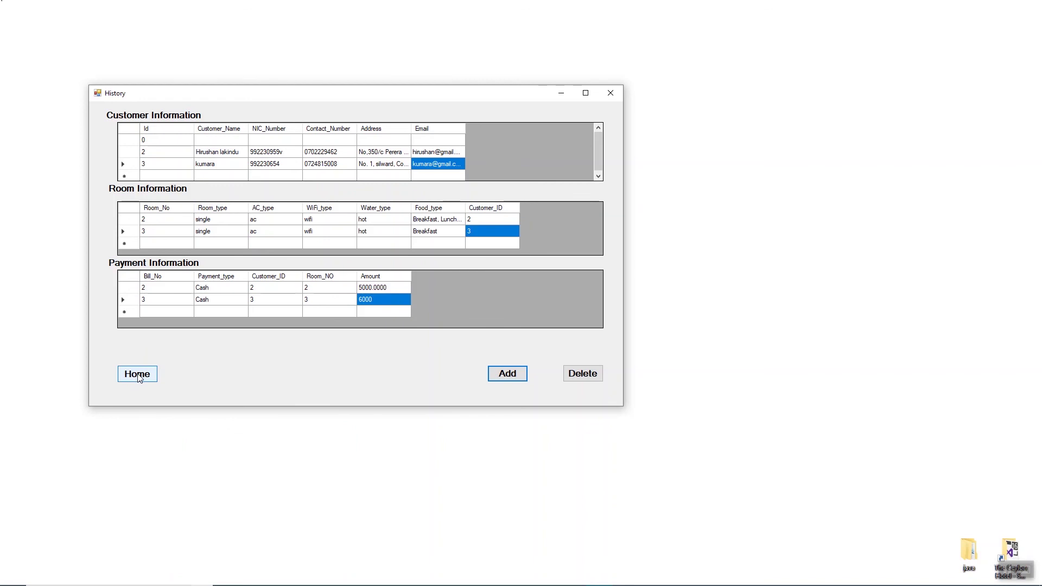
Step: Go from the History window back to Home, then log out of the hotel system
{"action": "left_click", "coordinate": [137, 375]}
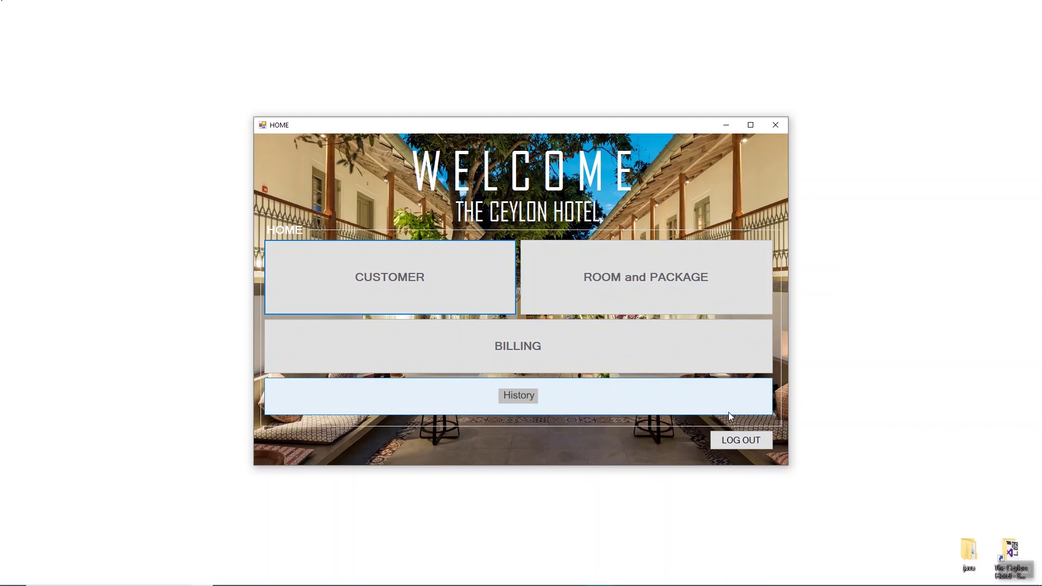
{"action": "left_click", "coordinate": [737, 445]}
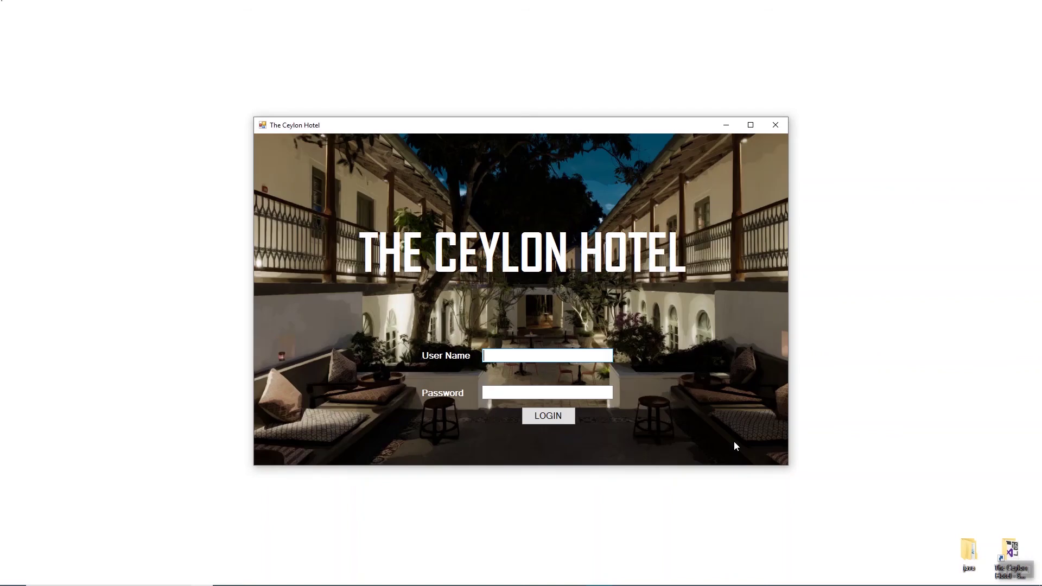